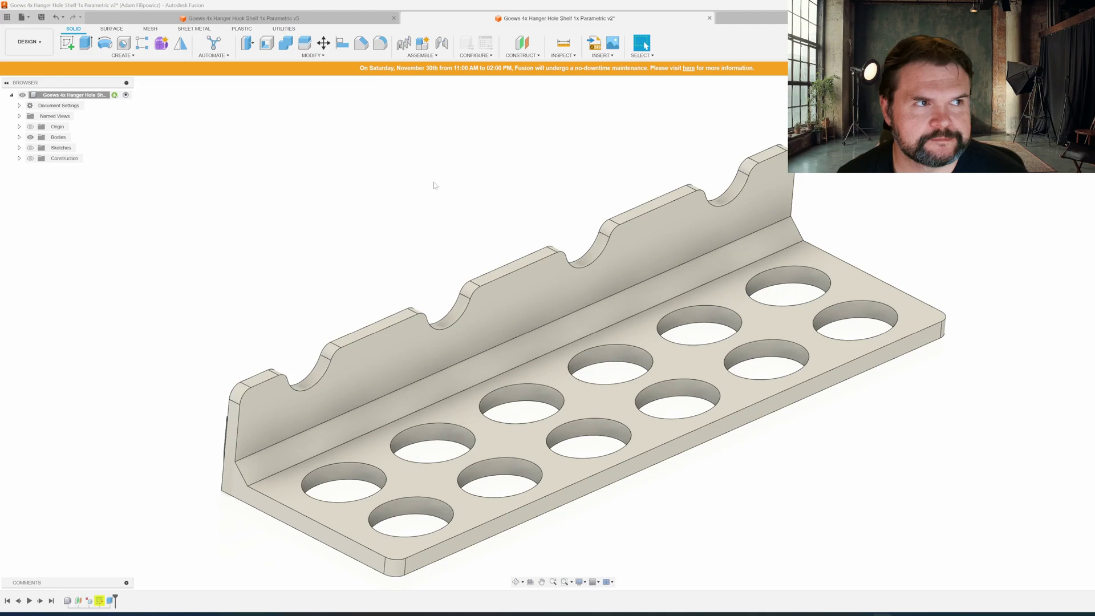
Step: Open the parameters of the hole shelf and arrange the dialog beside the model so both can be seen
click(317, 57)
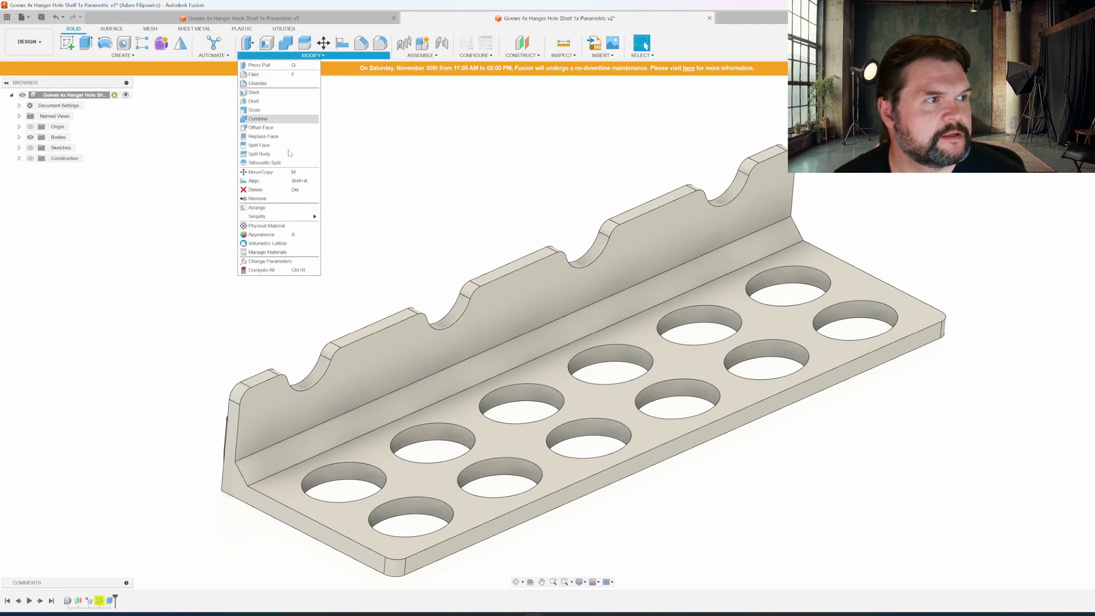
click(283, 264)
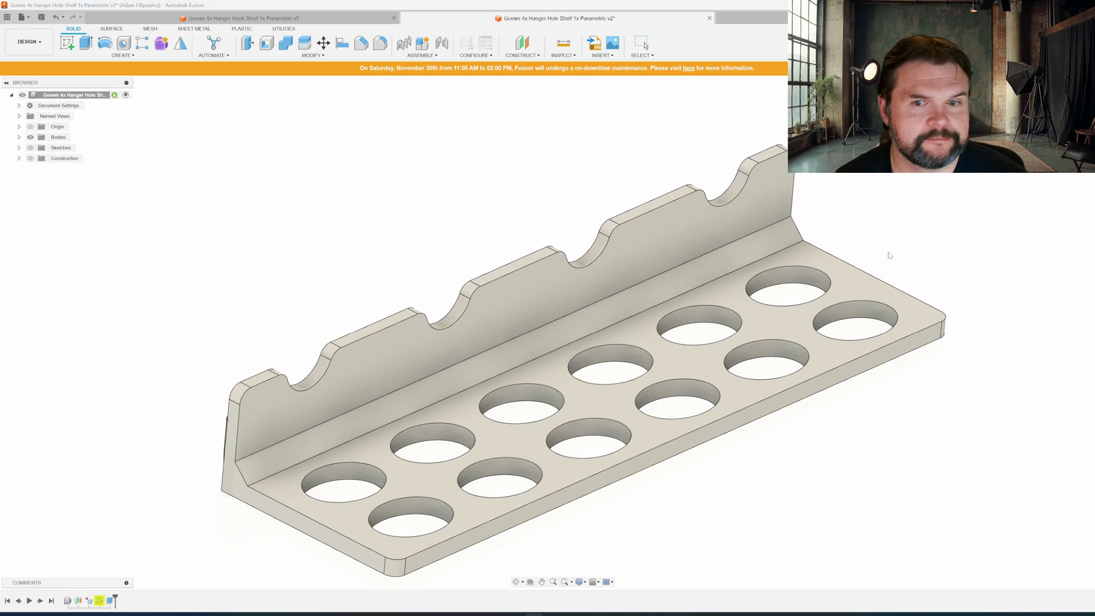
drag(1094, 256, 745, 245)
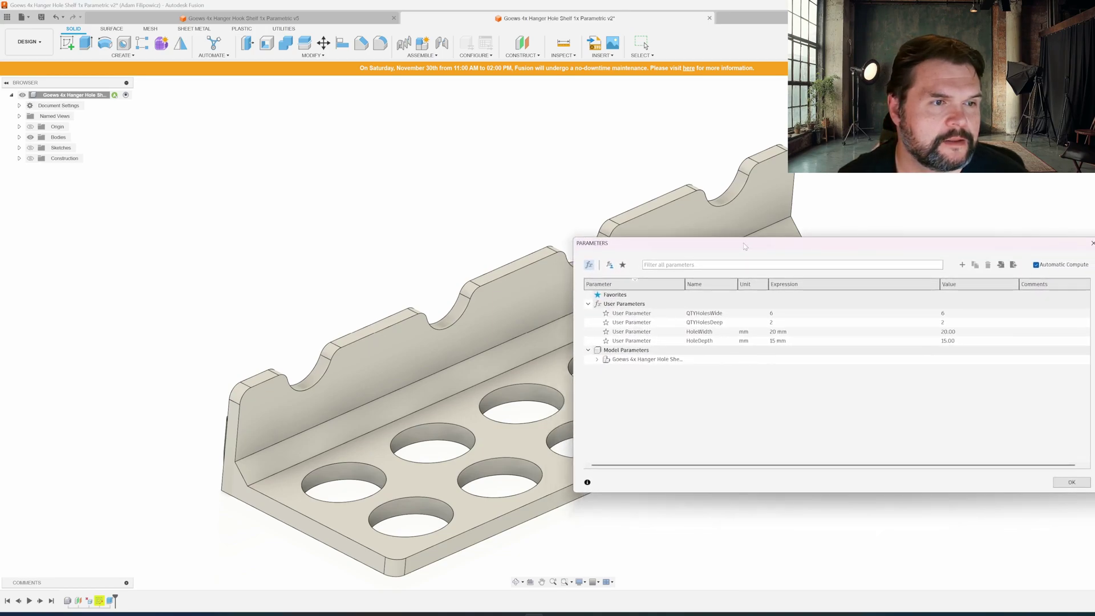
drag(823, 245, 834, 163)
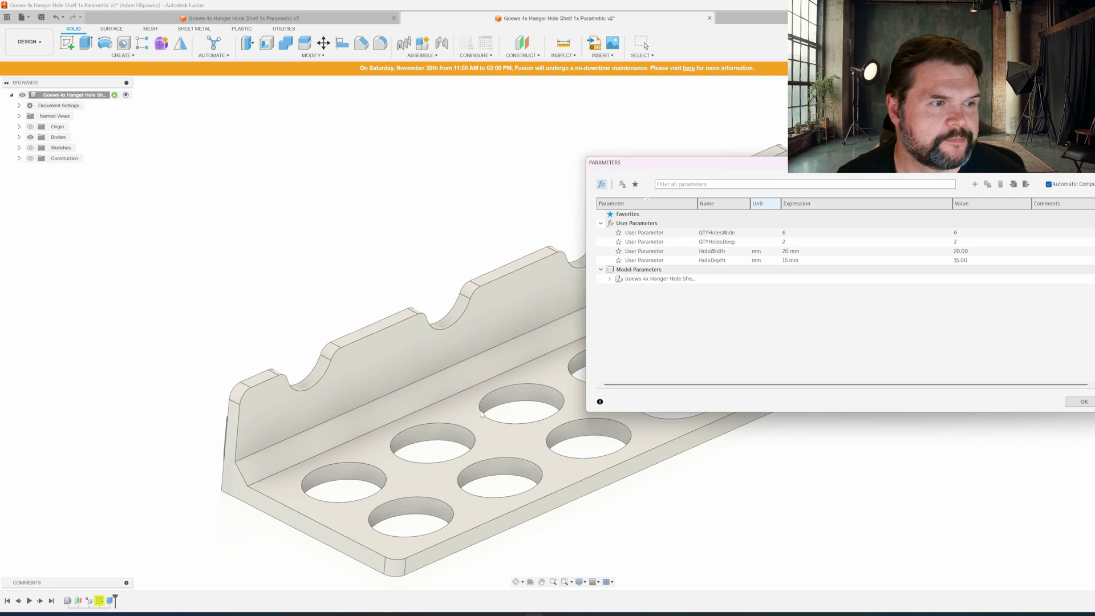
shift+middle_drag(645, 422, 527, 388)
scroll(656, 422, down, 2)
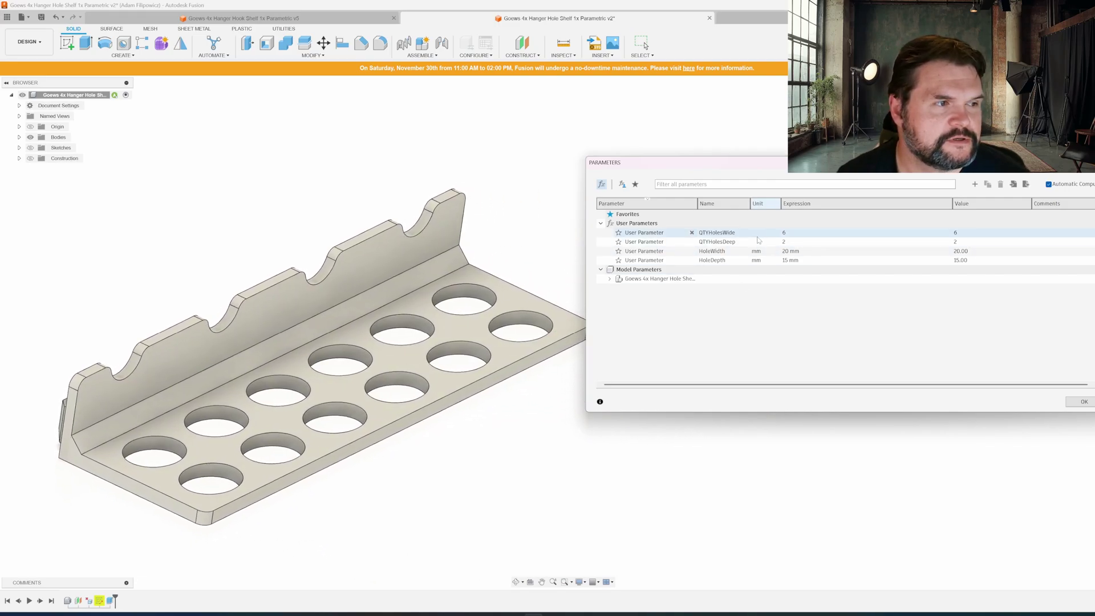
Step: Set the QTYHolesWide user parameter of the hole shelf to 8
double_click(787, 234)
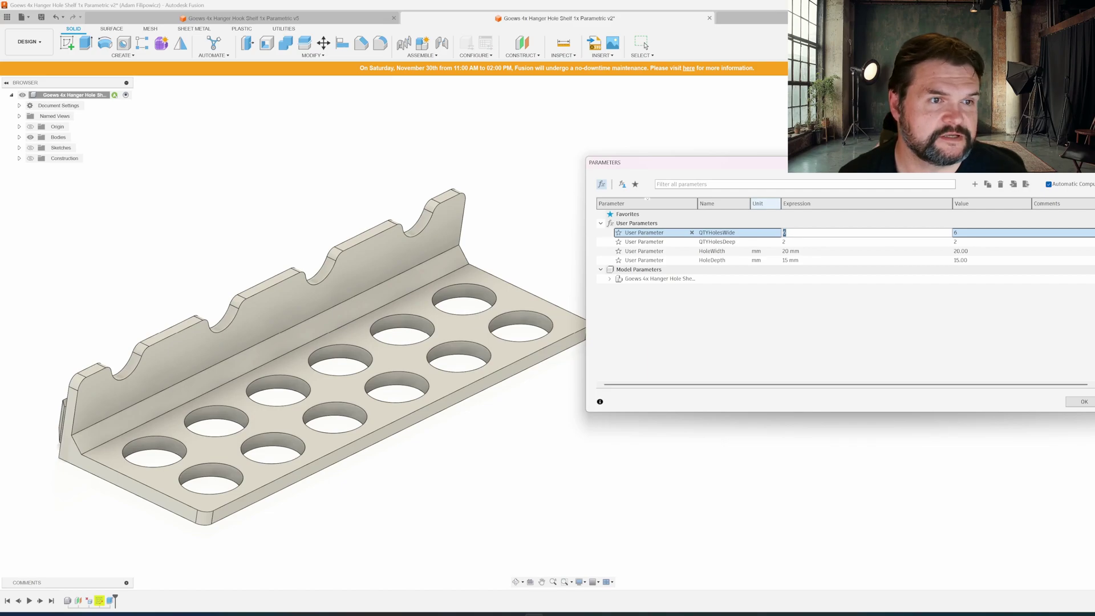
text(8)
key(Return)
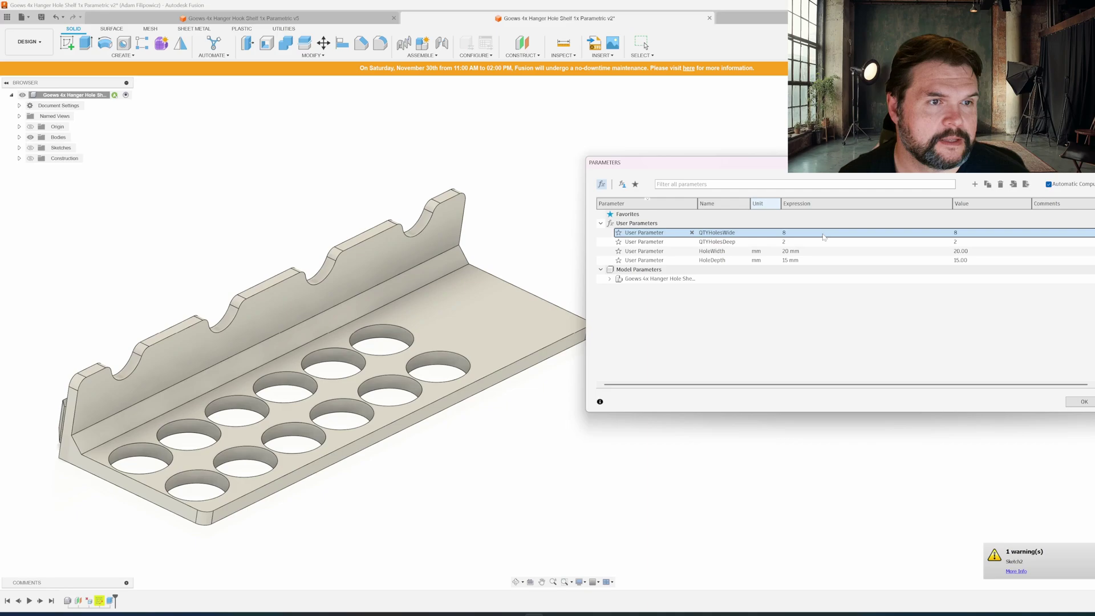
Step: Set the QTYHolesWide user parameter to 4
double_click(826, 236)
text(4)
key(Return)
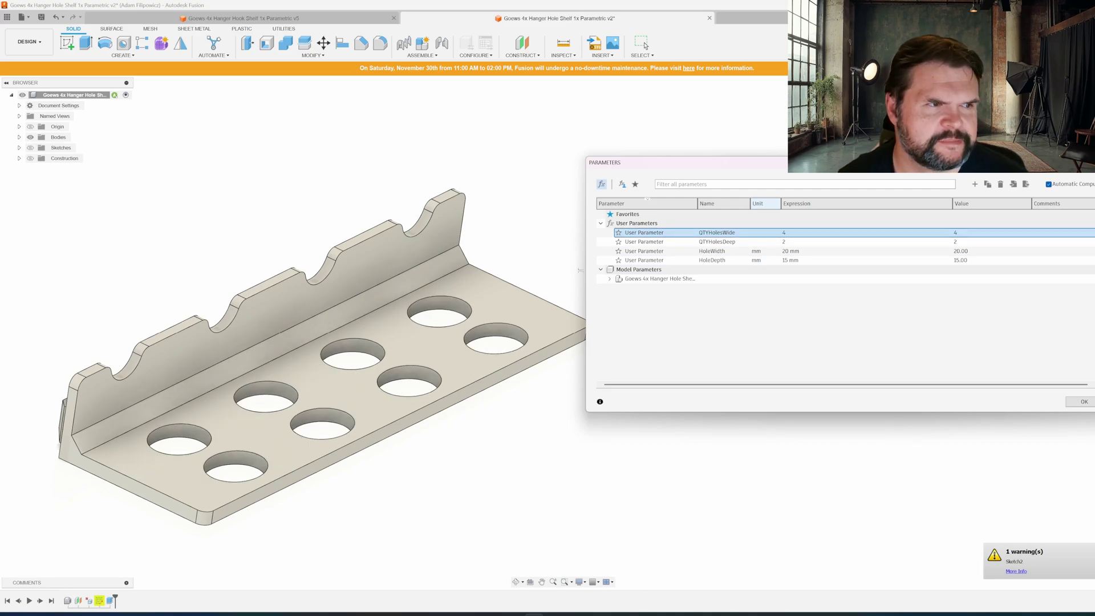
Step: Set HoleWidth to 25 mm and HoleDepth to 10 mm, and accept the parameter changes
click(792, 252)
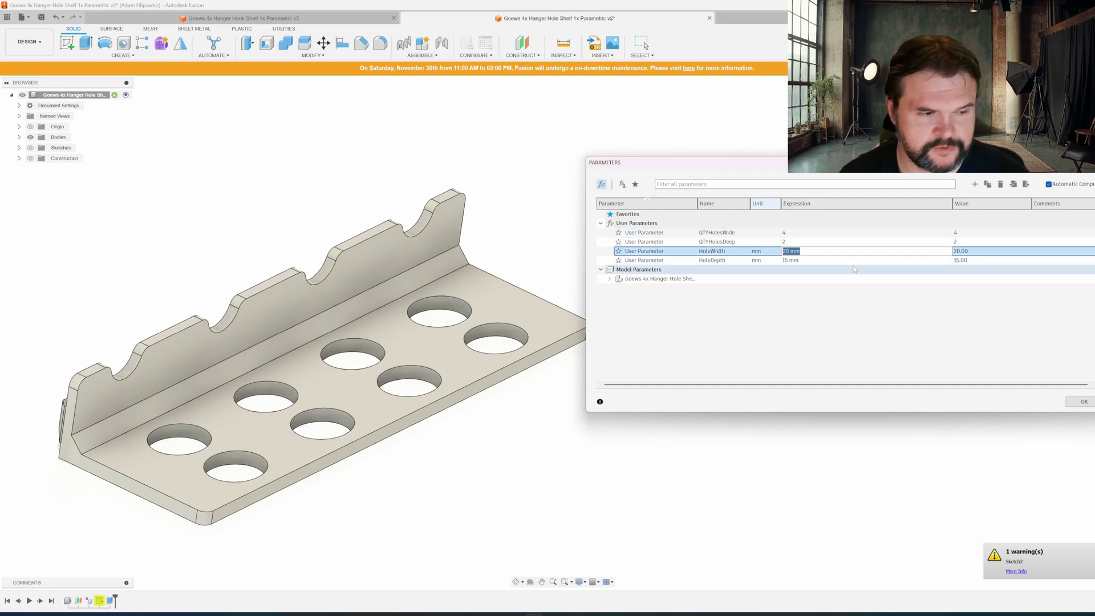
text(25)
key(Return)
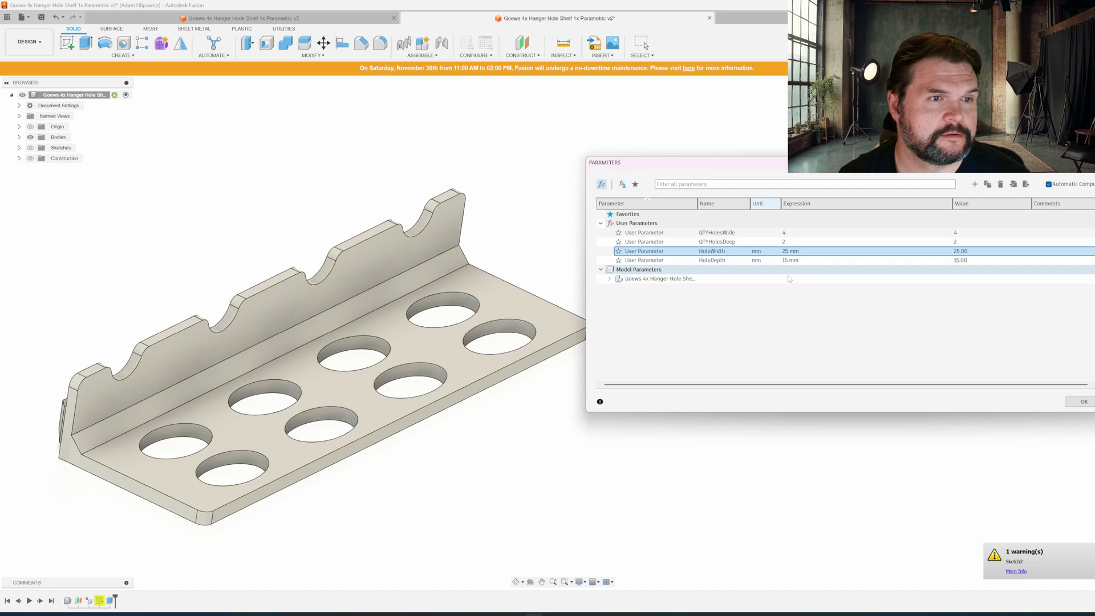
click(791, 260)
text(10)
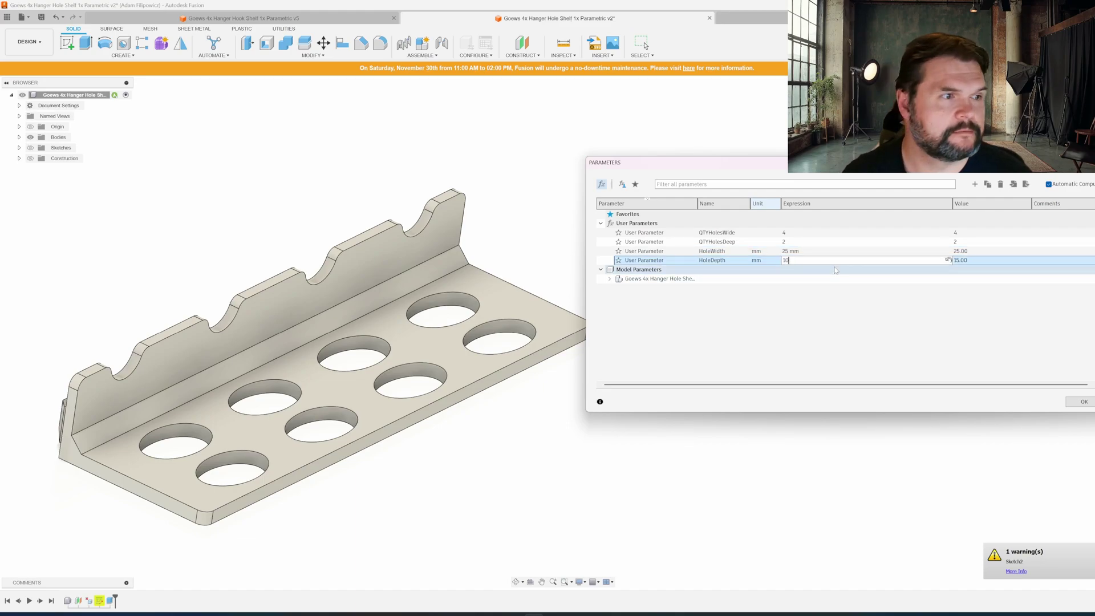
key(Return)
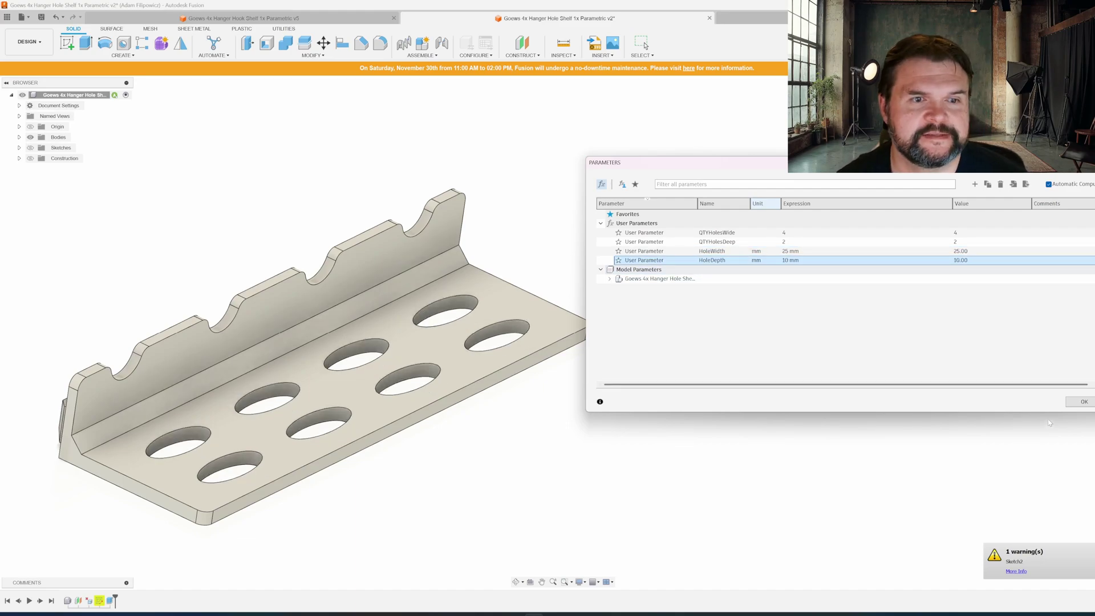
click(1083, 403)
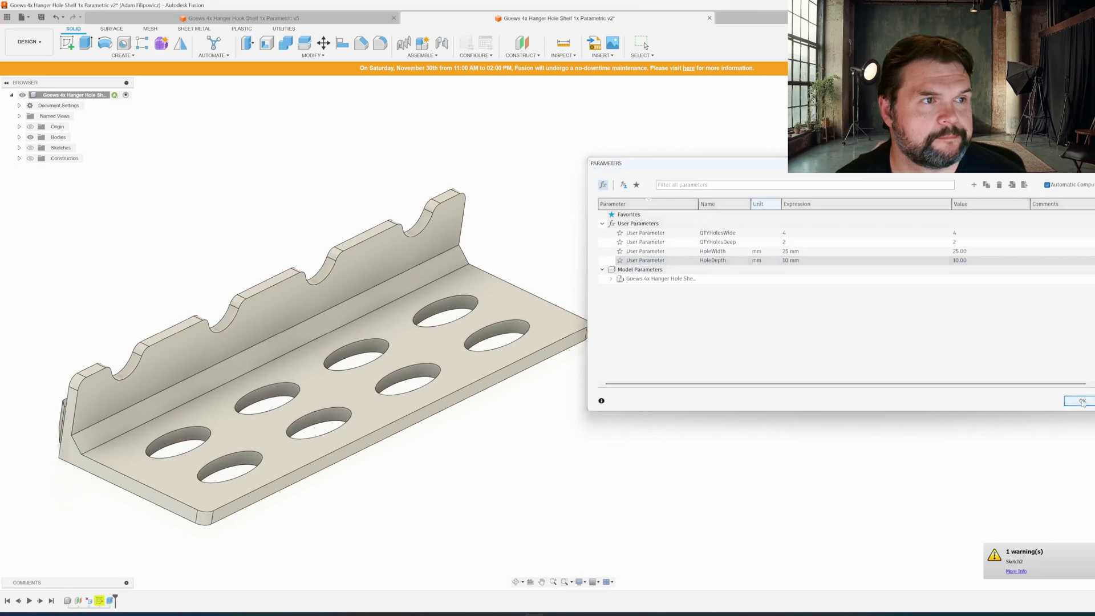
Step: Switch to the slot shelf design and set its SlotsWide user parameter to 3
click(784, 22)
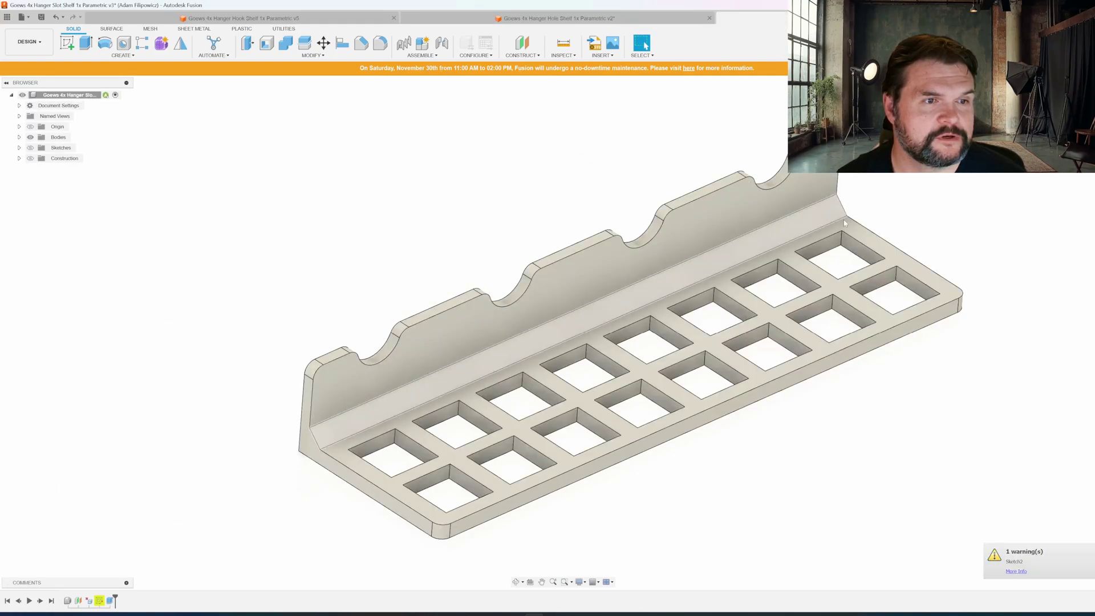
click(312, 55)
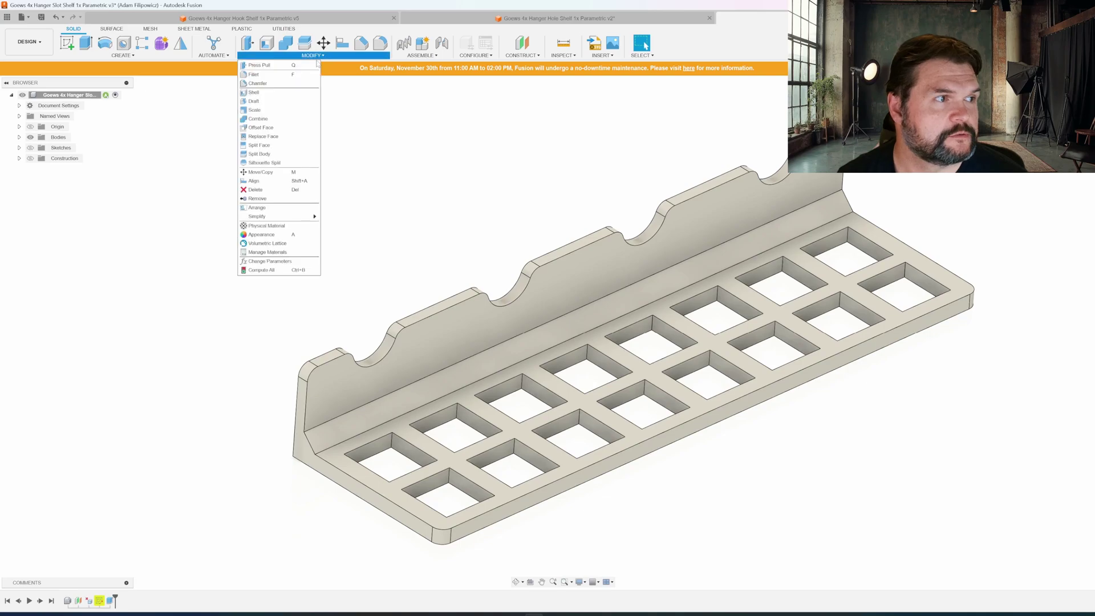
click(269, 261)
drag(764, 167, 631, 121)
click(653, 188)
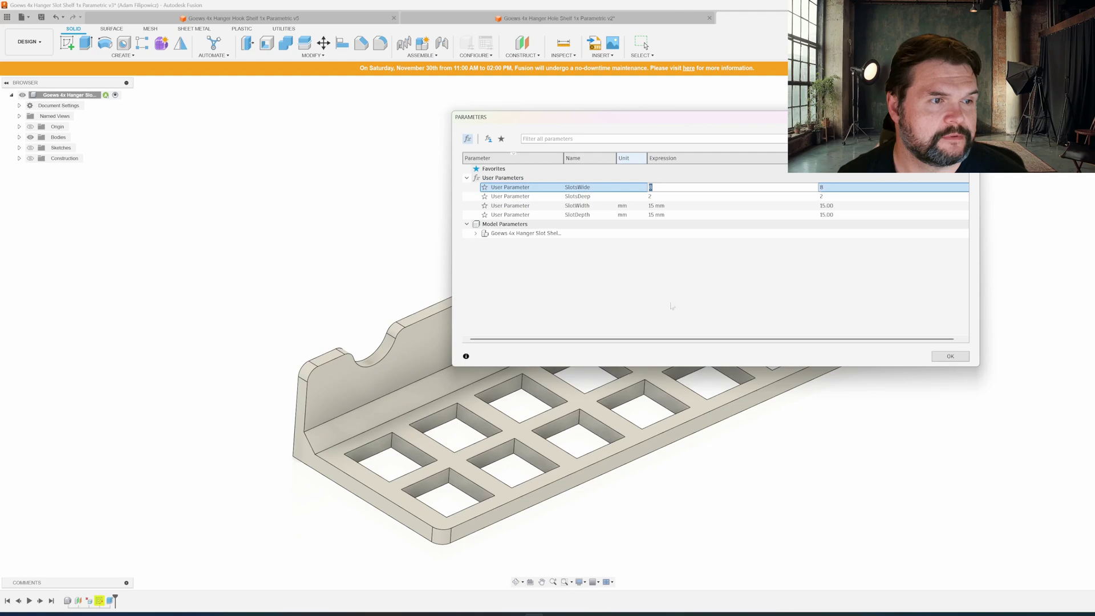
scroll(677, 385, down, 3)
scroll(676, 385, down, 2)
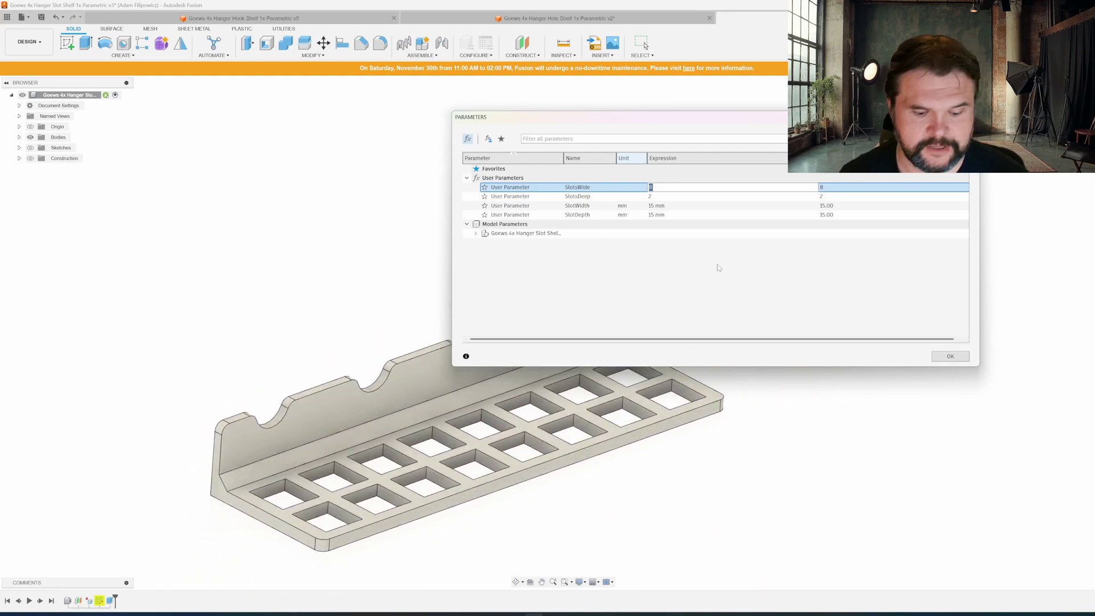
text(3)
key(Return)
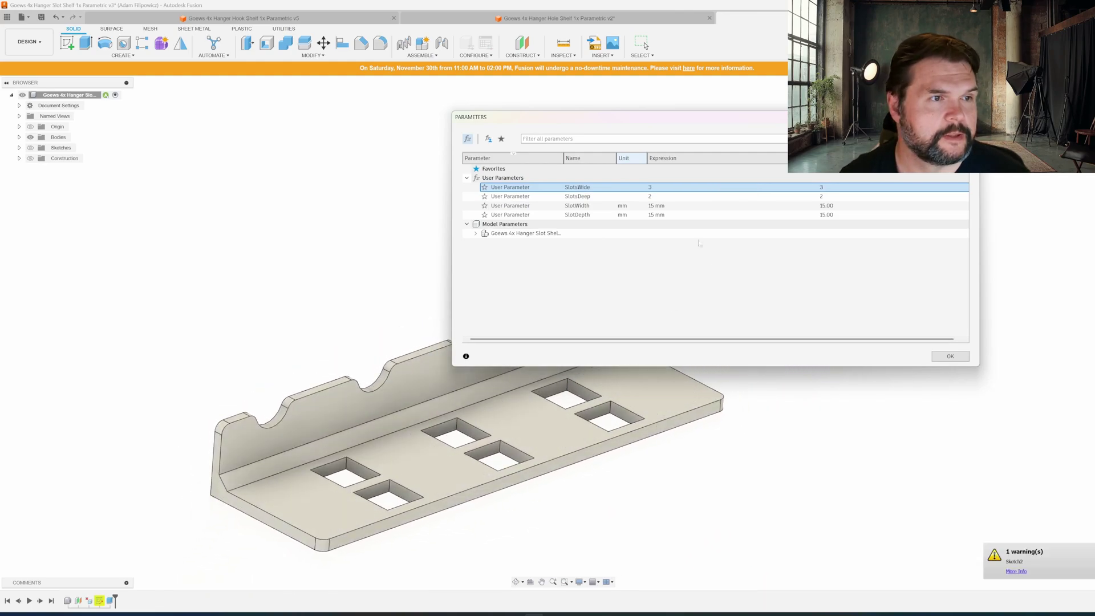
Step: Set the shelf's SlotWidth to 40 mm and SlotDepth to 5 mm
click(663, 207)
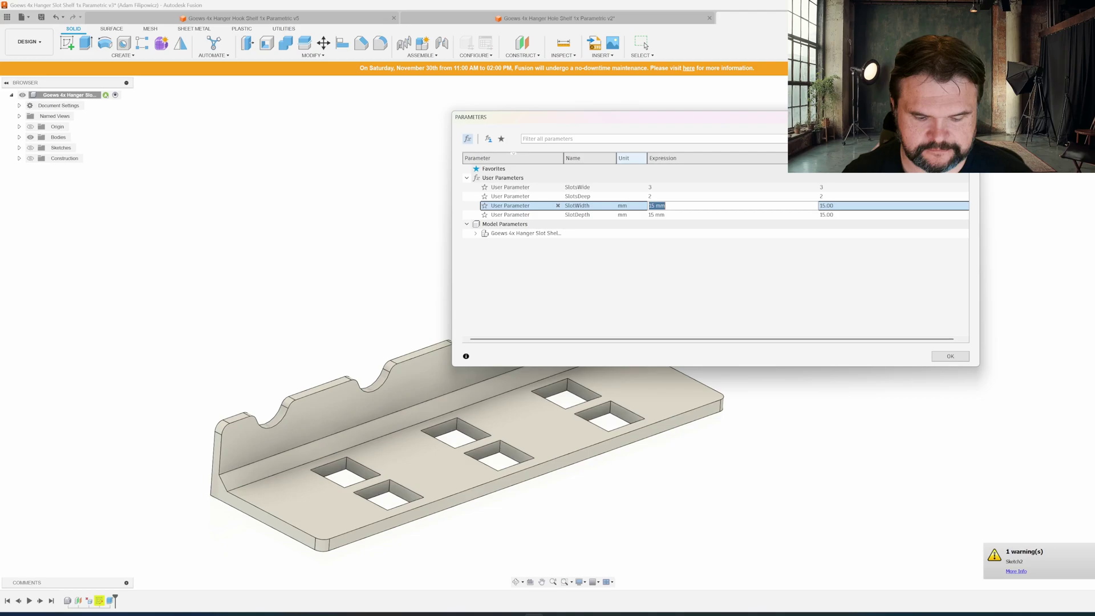
text(40)
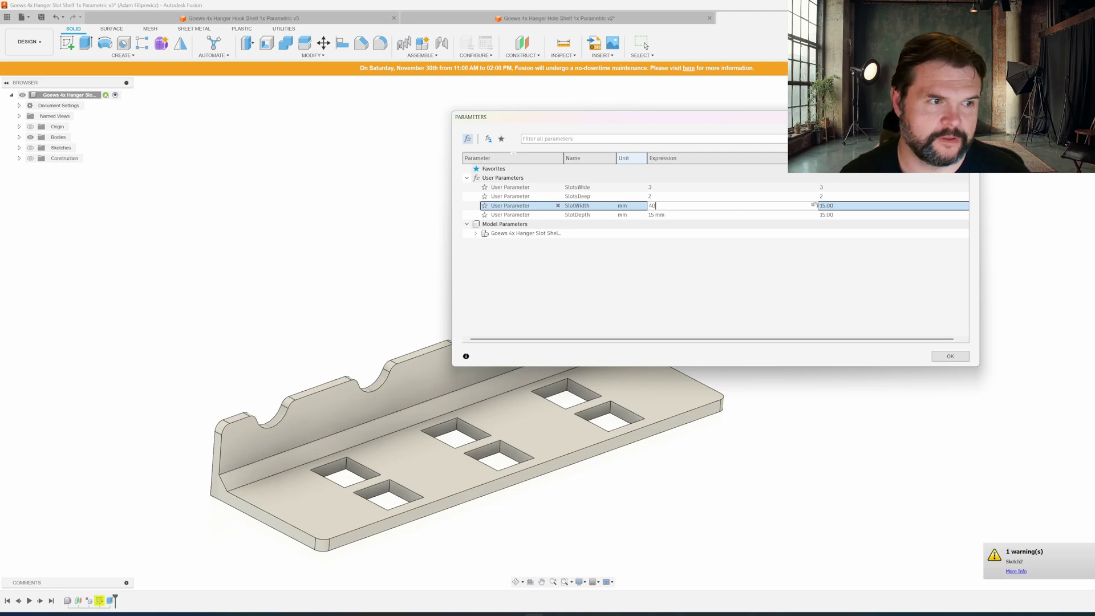
key(Return)
click(726, 212)
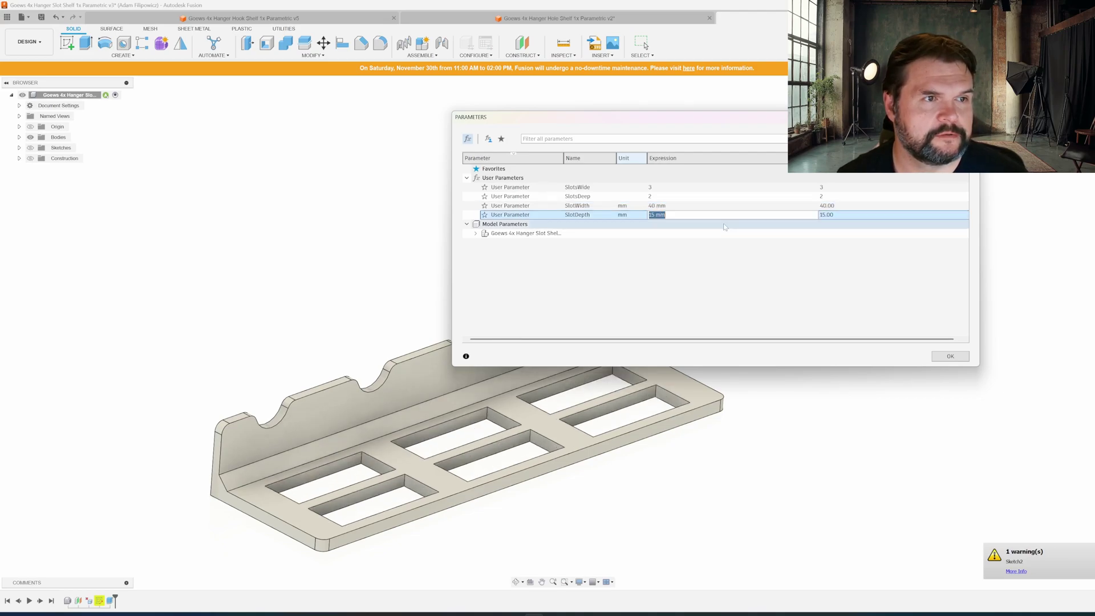
text(5)
key(Return)
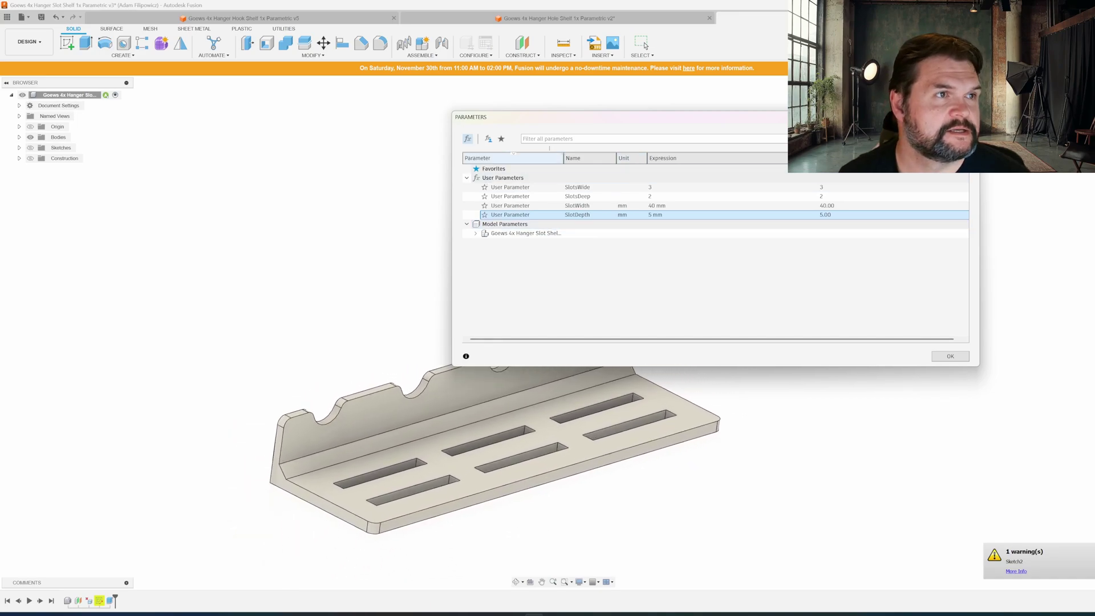
Step: Switch to the hook shelf design and set its QTYHooks user parameter to 10
click(305, 18)
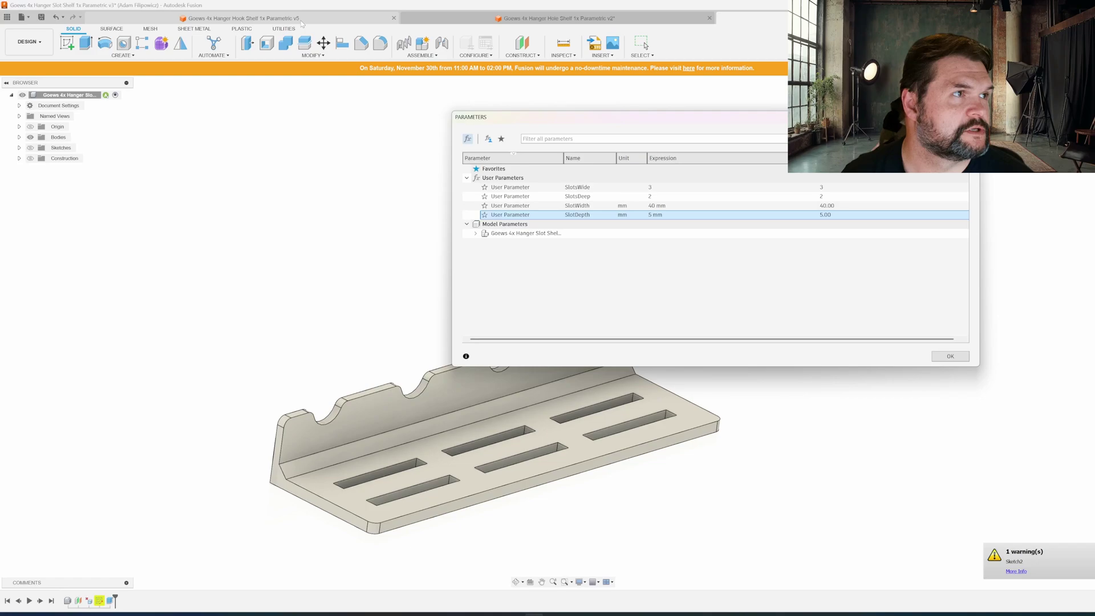
shift+middle_drag(677, 155, 561, 164)
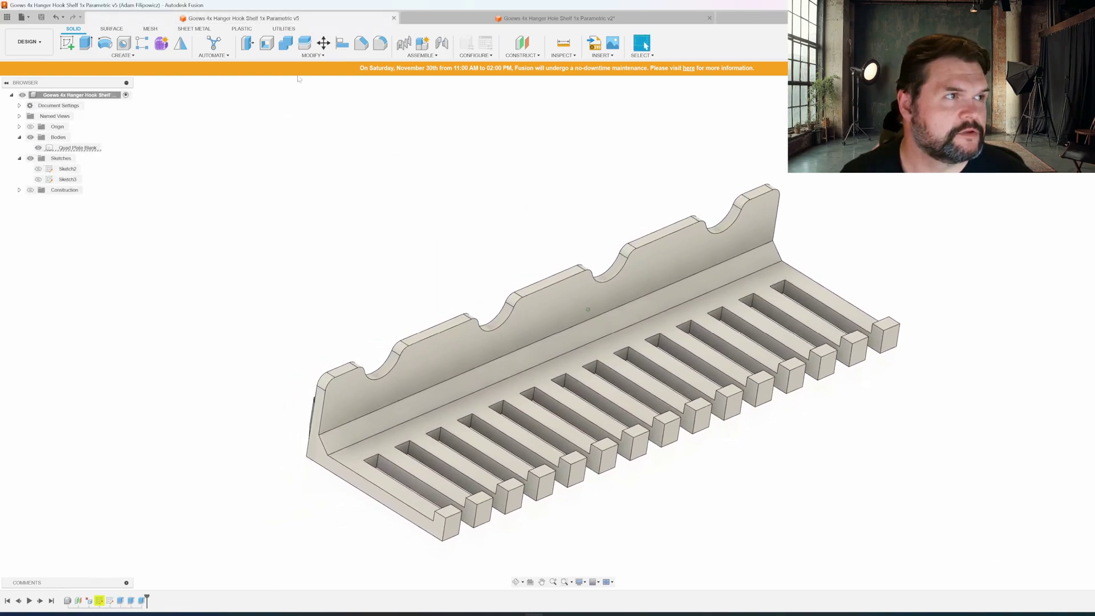
click(308, 56)
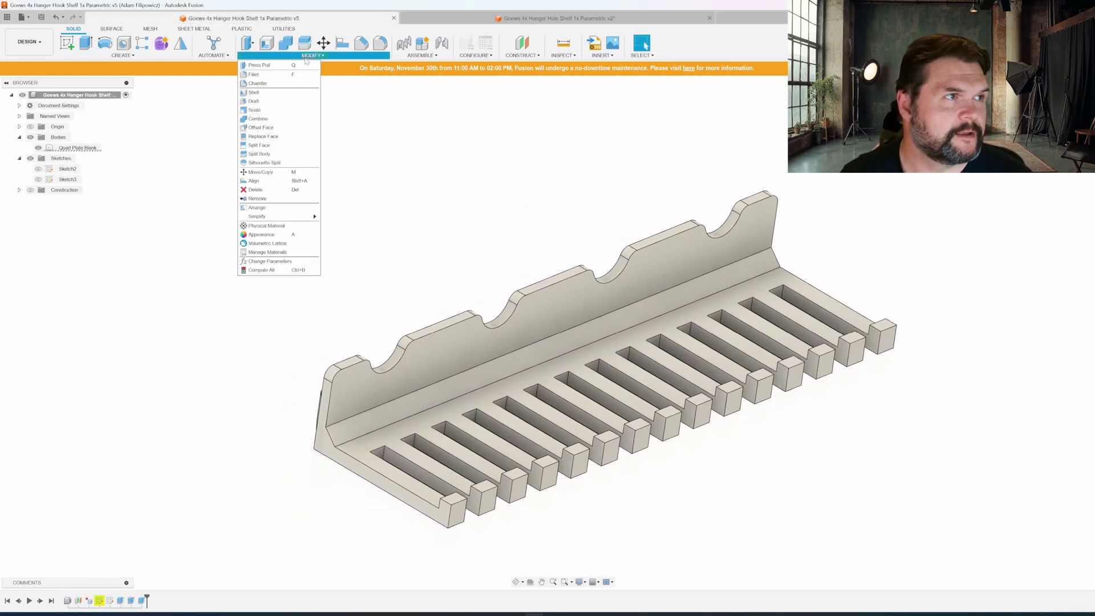
click(270, 261)
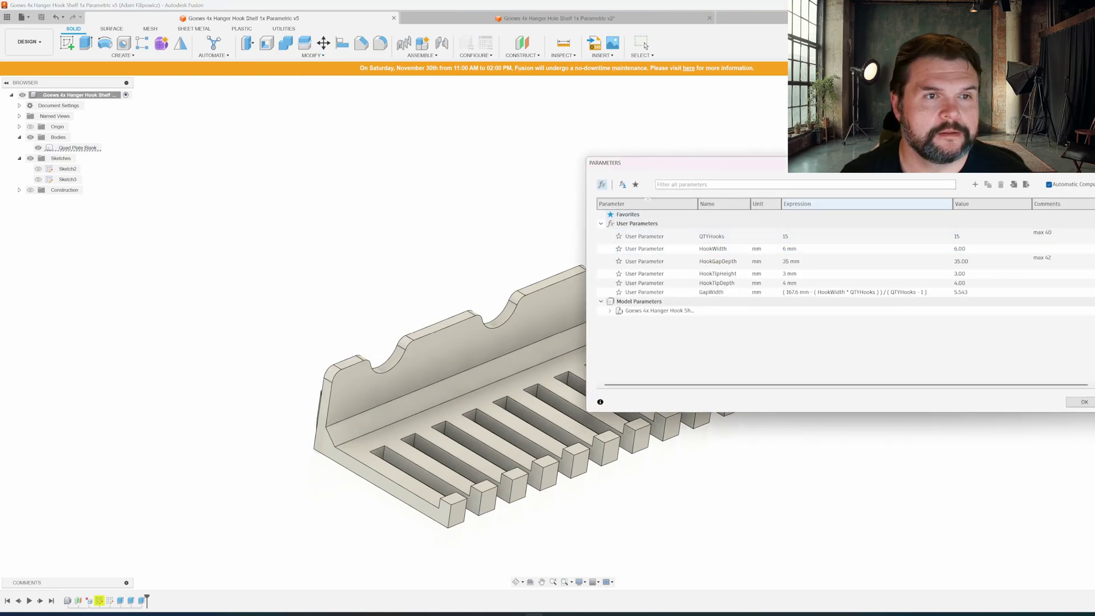
drag(876, 166, 875, 74)
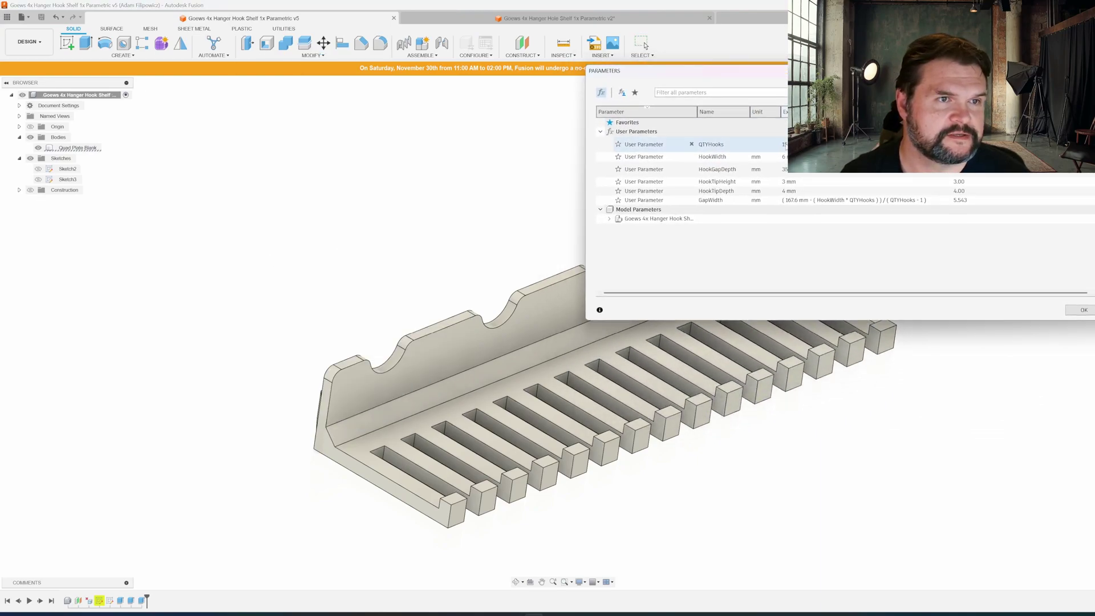
click(785, 144)
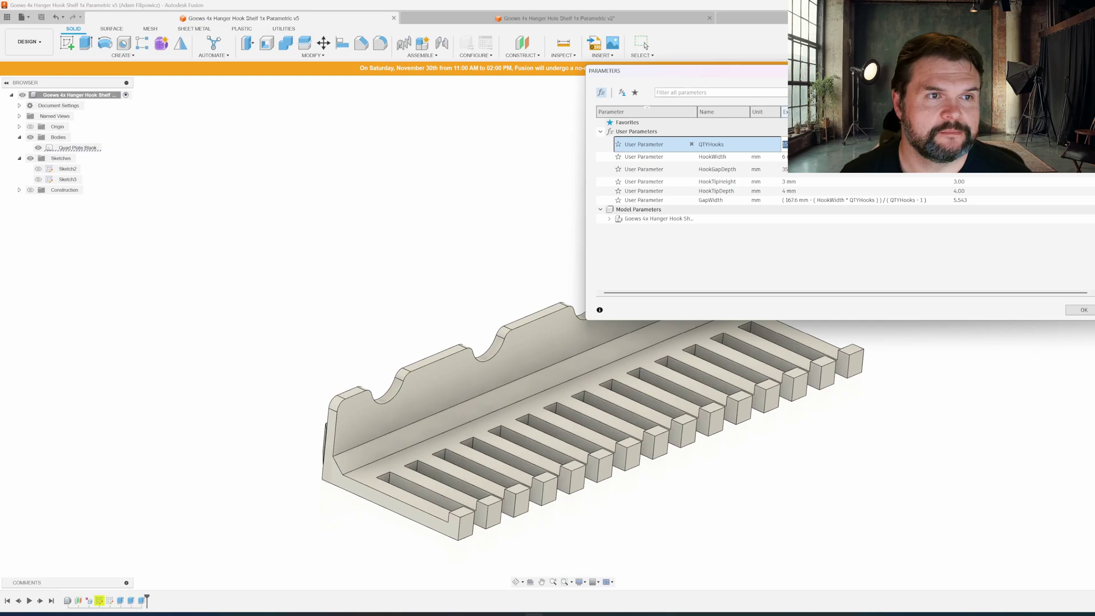
text(10)
key(Return)
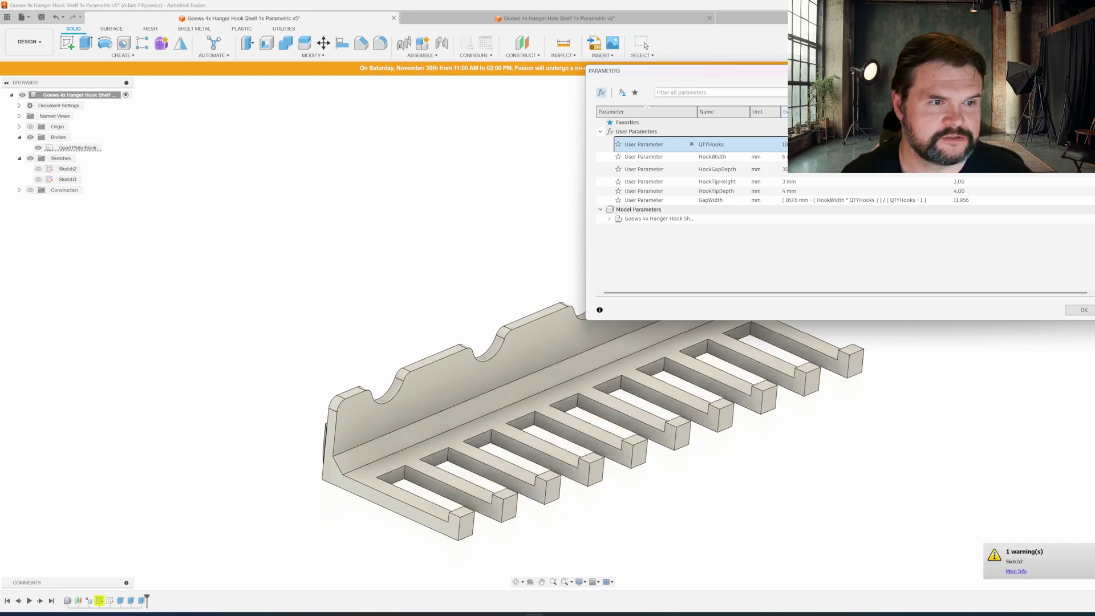
Step: Set the HookWidth user parameter to 10 mm
click(784, 156)
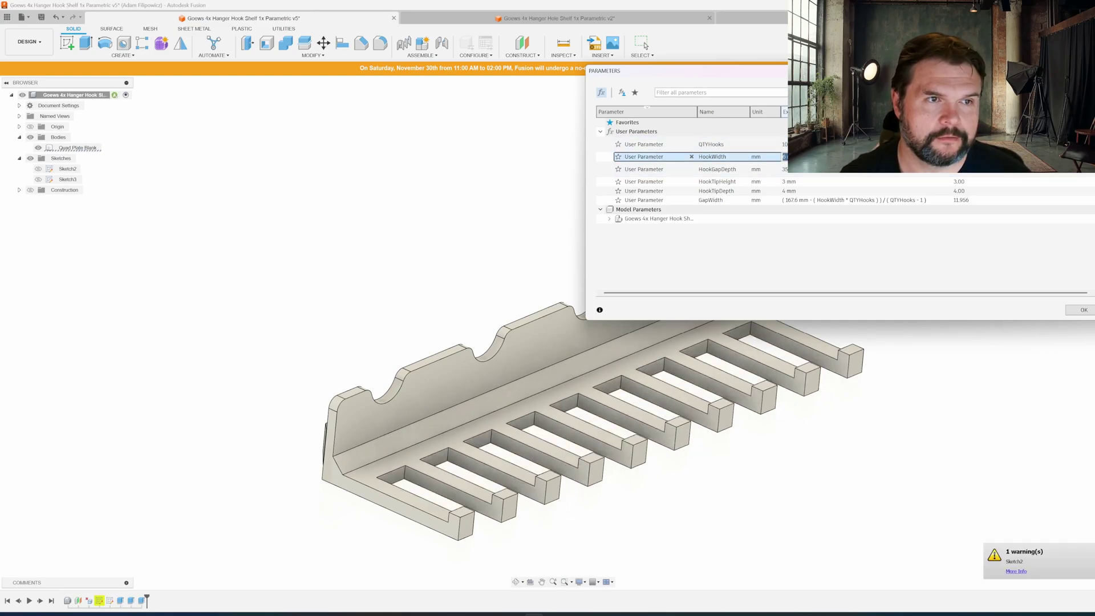
text(10)
key(Return)
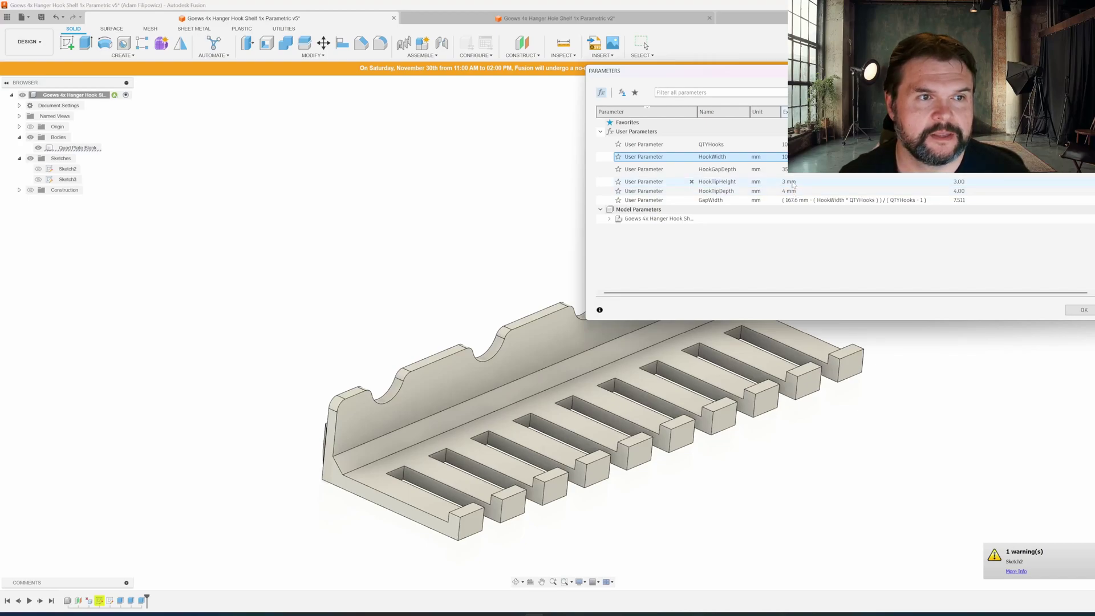
Step: Set HookTipHeight and HookTipDepth to 5 mm each, and accept the hook shelf's parameter changes
click(843, 179)
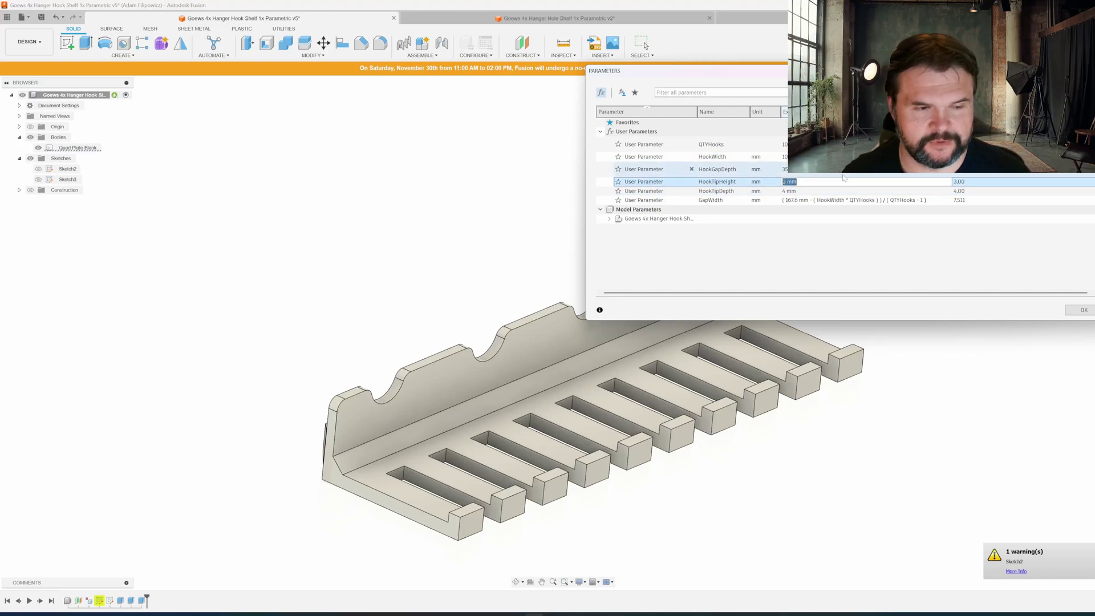
text(5)
key(Return)
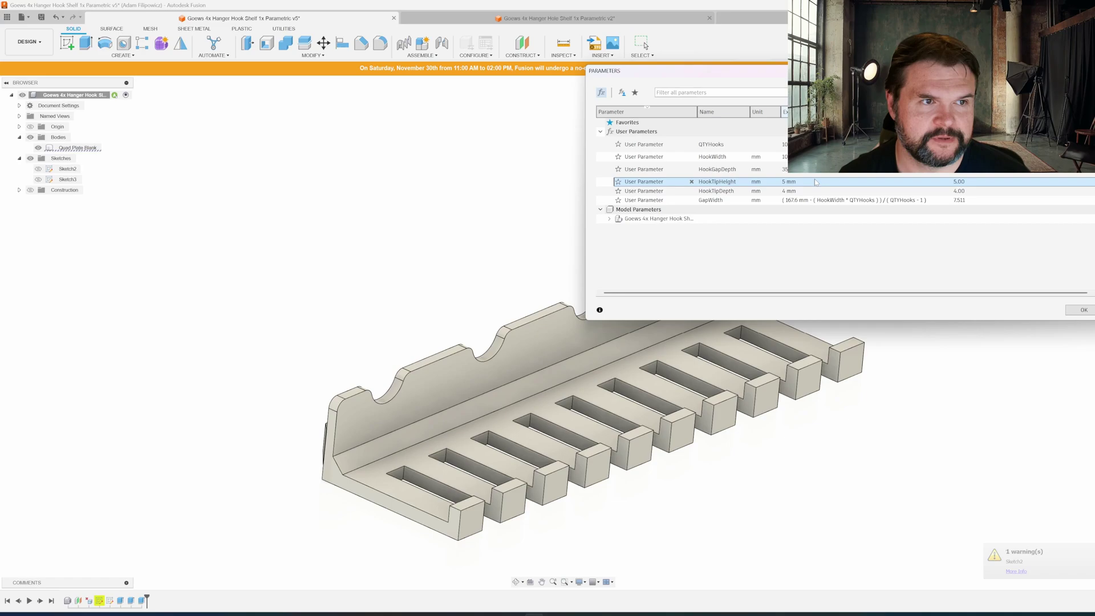
click(815, 190)
text(5)
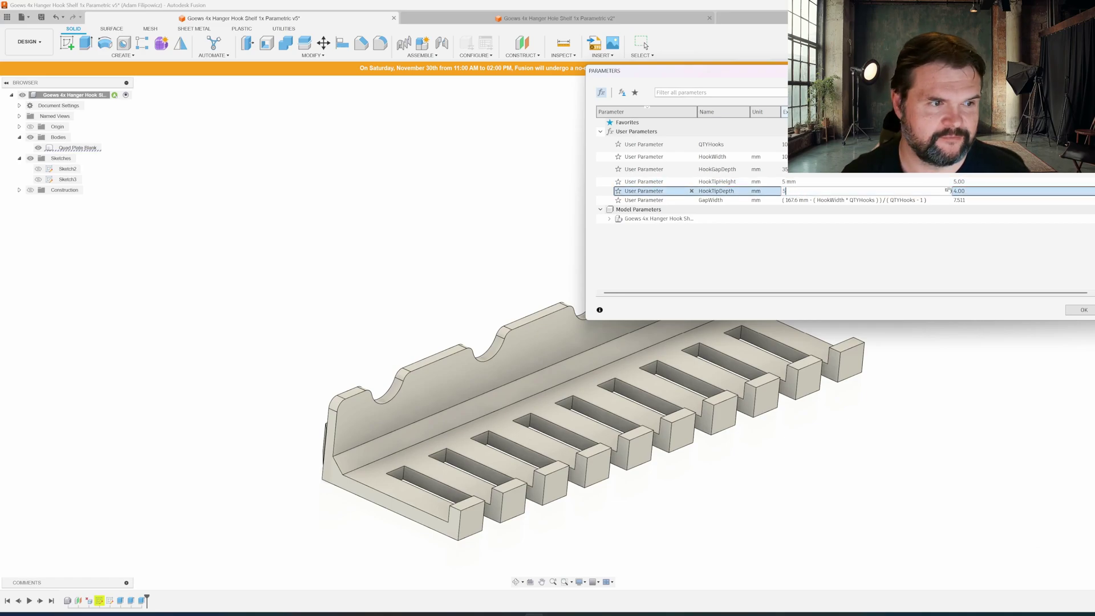
key(Return)
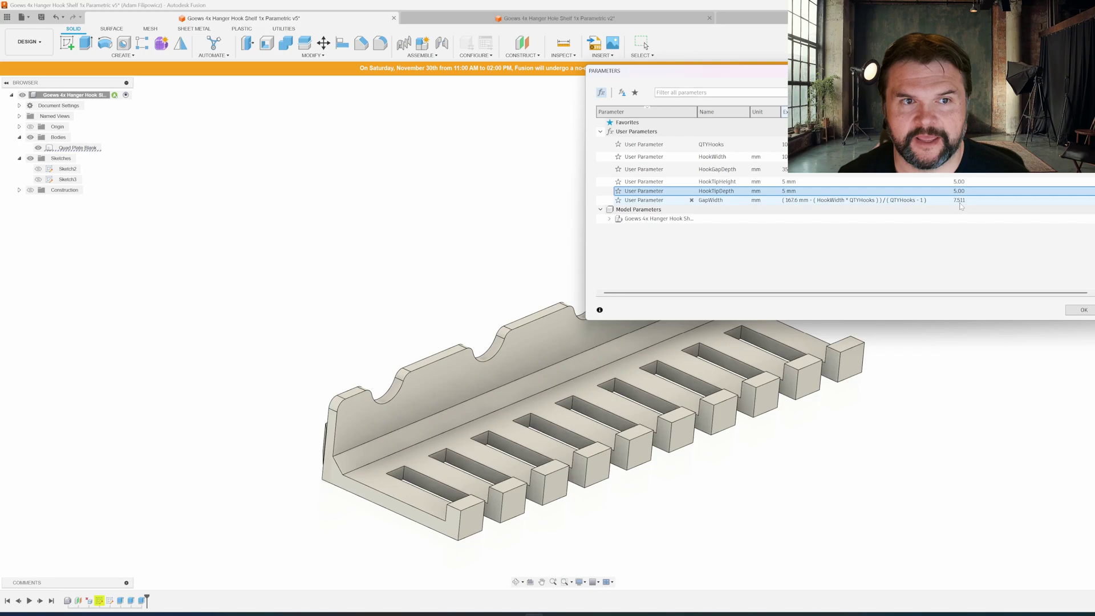
click(1084, 311)
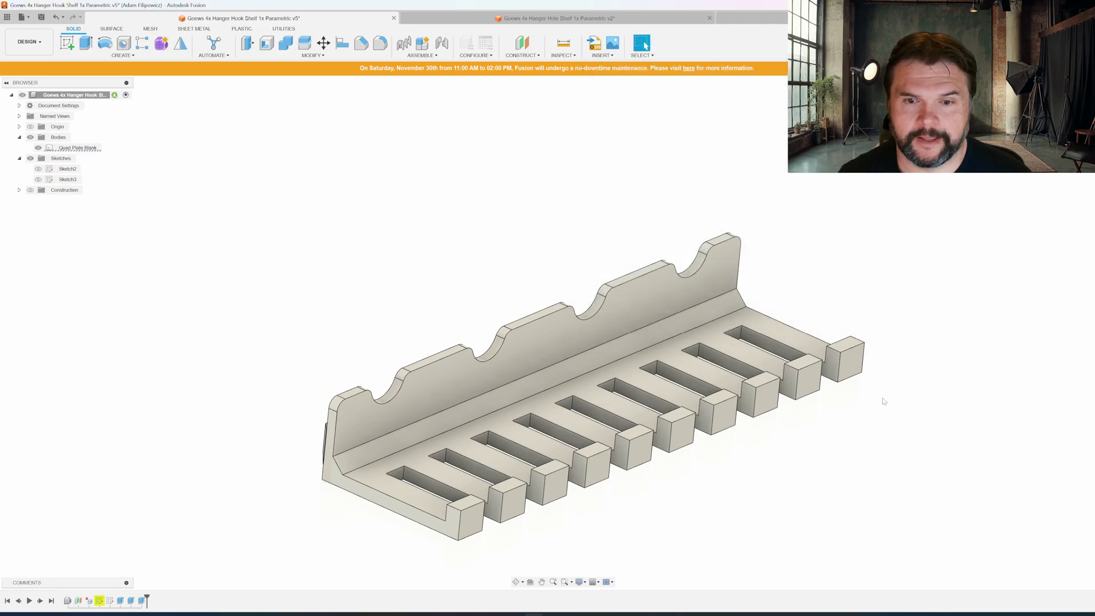